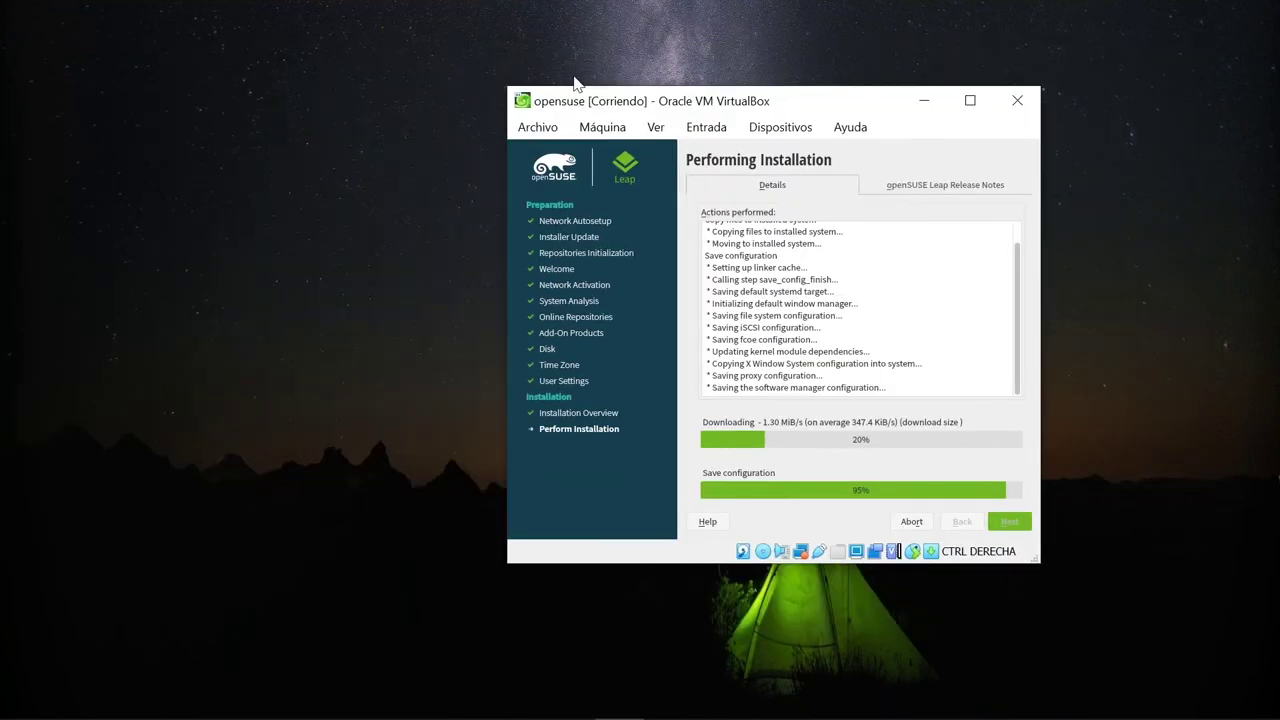
Move the openSUSE installer window left of centre while installation runs to the boot-manager stage.
{"action": "left_click_drag", "start_coordinate": [571, 80], "coordinate": [280, 43]}
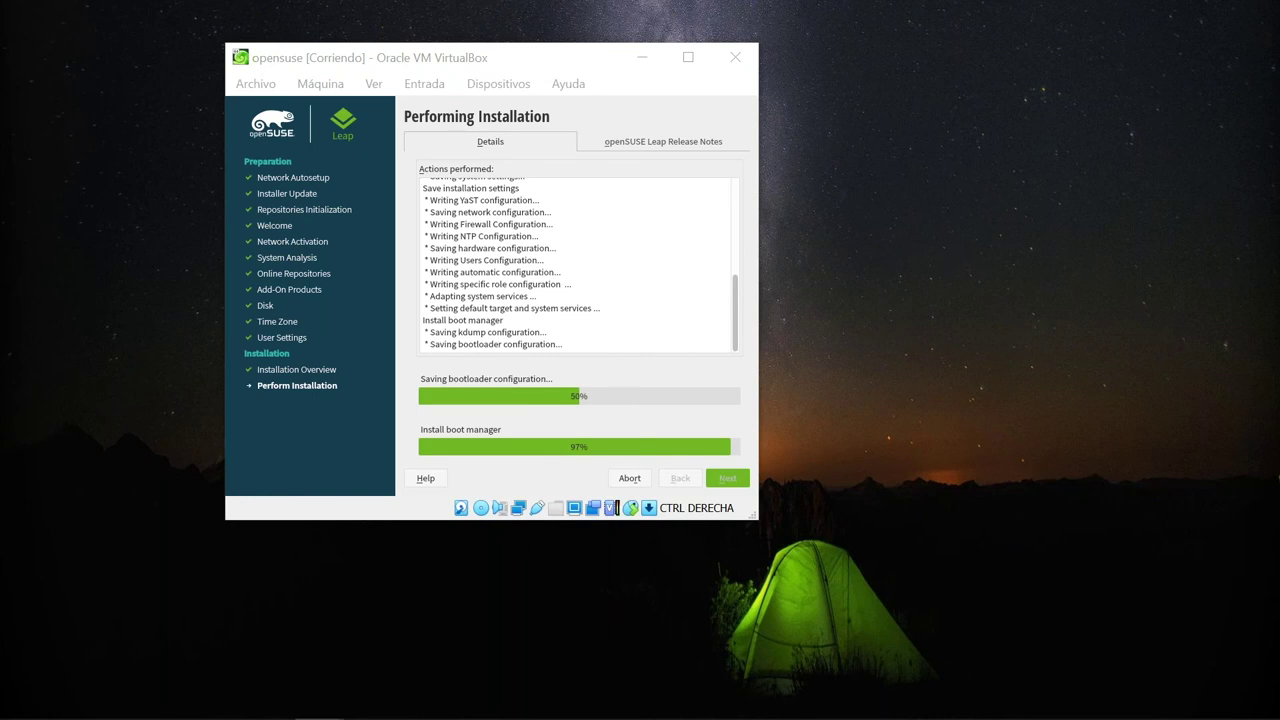
Return to the VM and confirm the YaST2 'The system will reboot now' dialog.
{"action": "key", "text": "alt+Tab"}
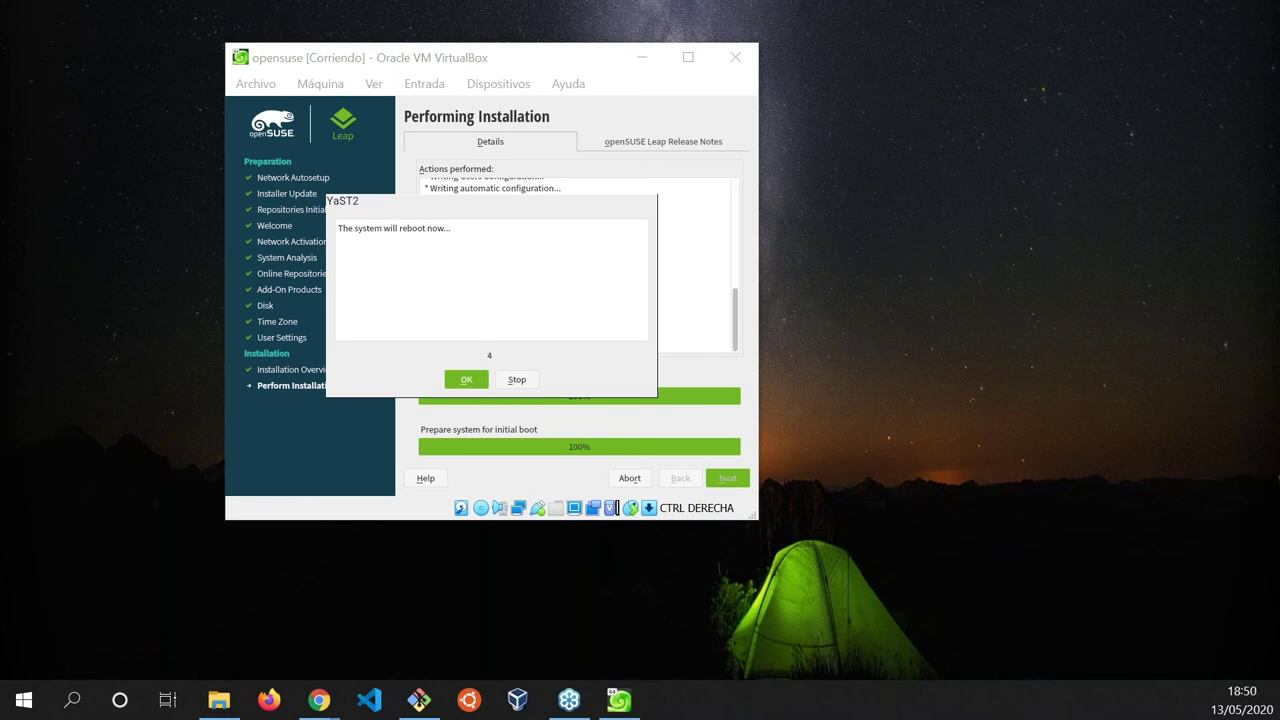
{"action": "left_click", "coordinate": [466, 379]}
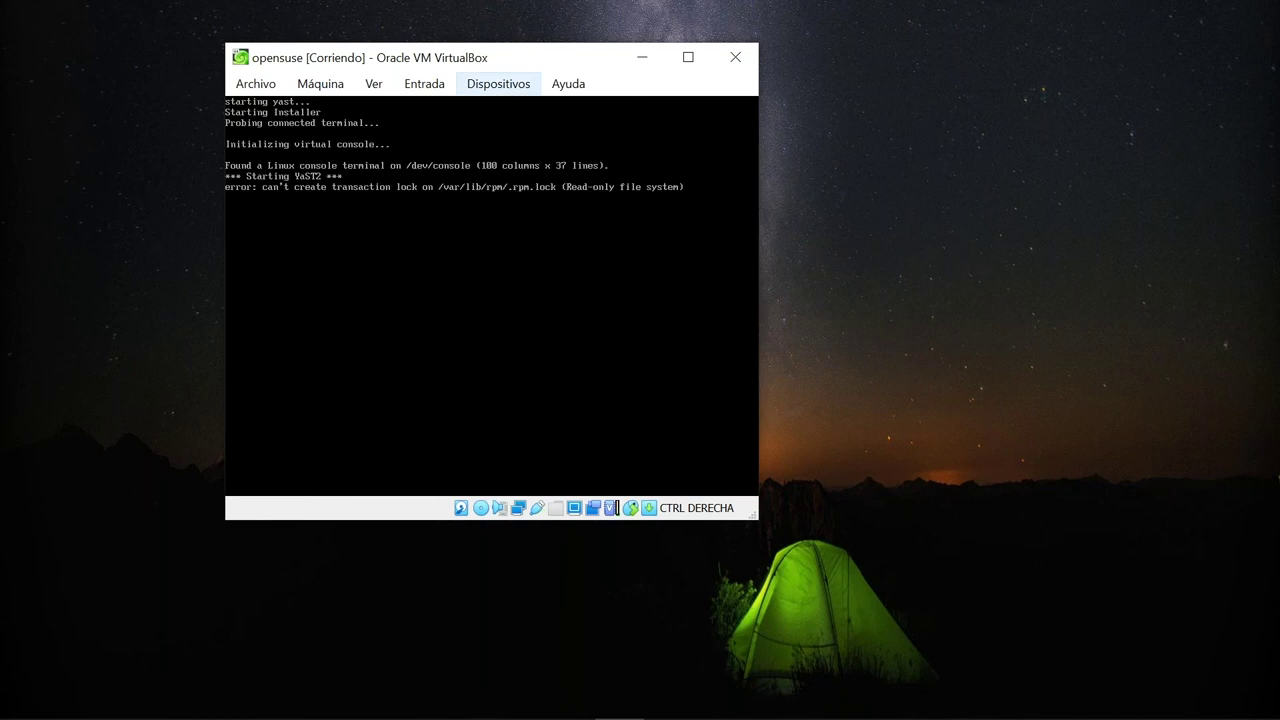
Remove the openSUSE DVD image from the VM's virtual optical drive.
{"action": "left_click", "coordinate": [500, 86]}
{"action": "mouse_move", "coordinate": [624, 113]}
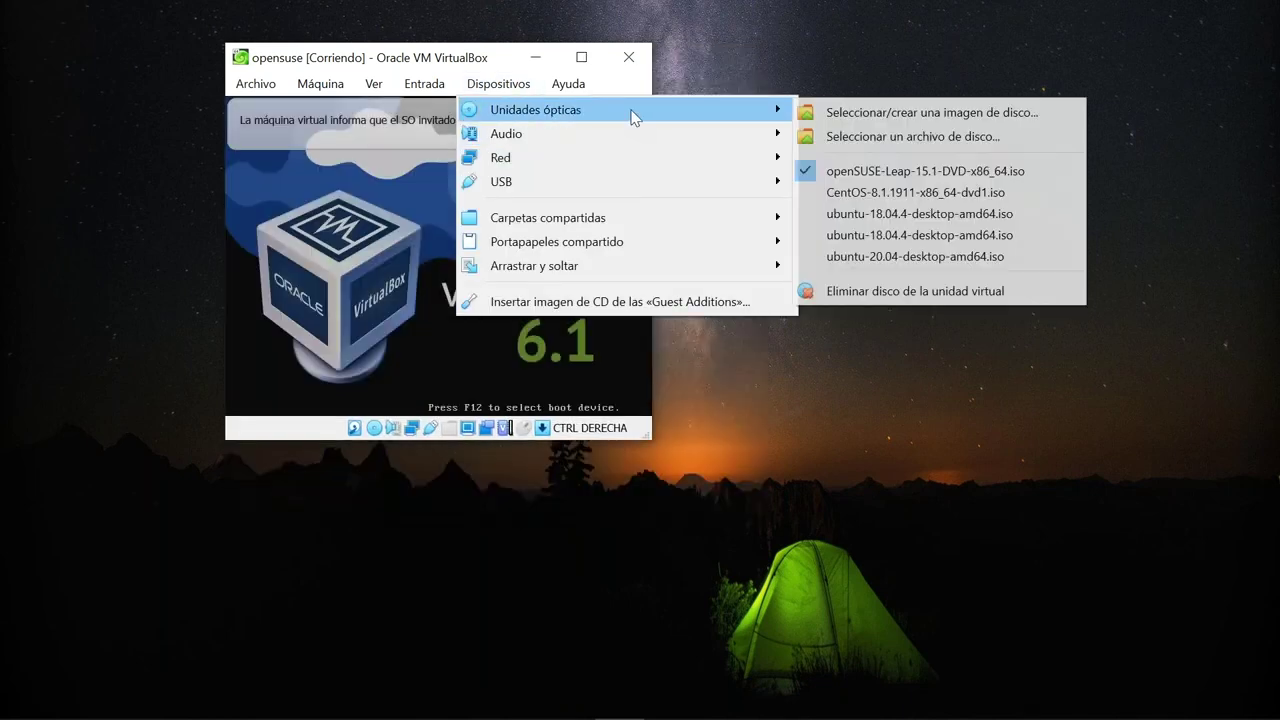
{"action": "left_click", "coordinate": [818, 287]}
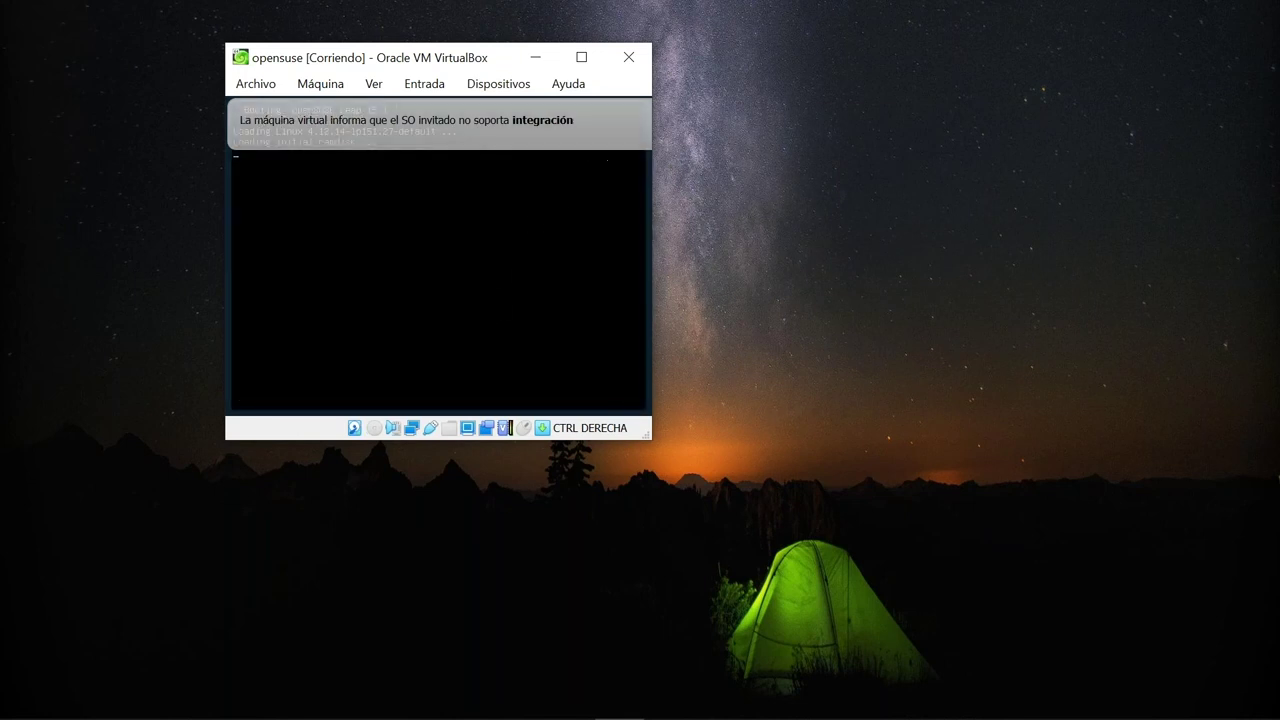
Widen the VM window and dismiss the mouse-integration notice.
{"action": "left_click_drag", "start_coordinate": [651, 432], "coordinate": [935, 622]}
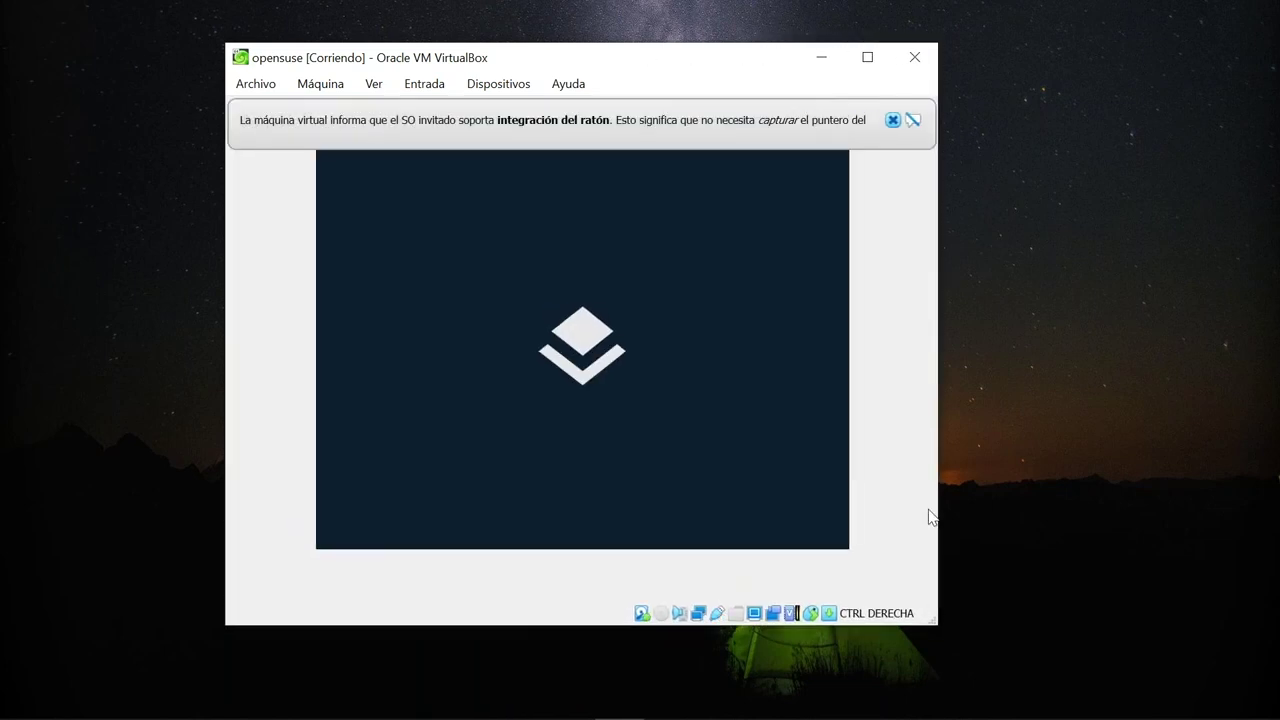
{"action": "left_click", "coordinate": [892, 120]}
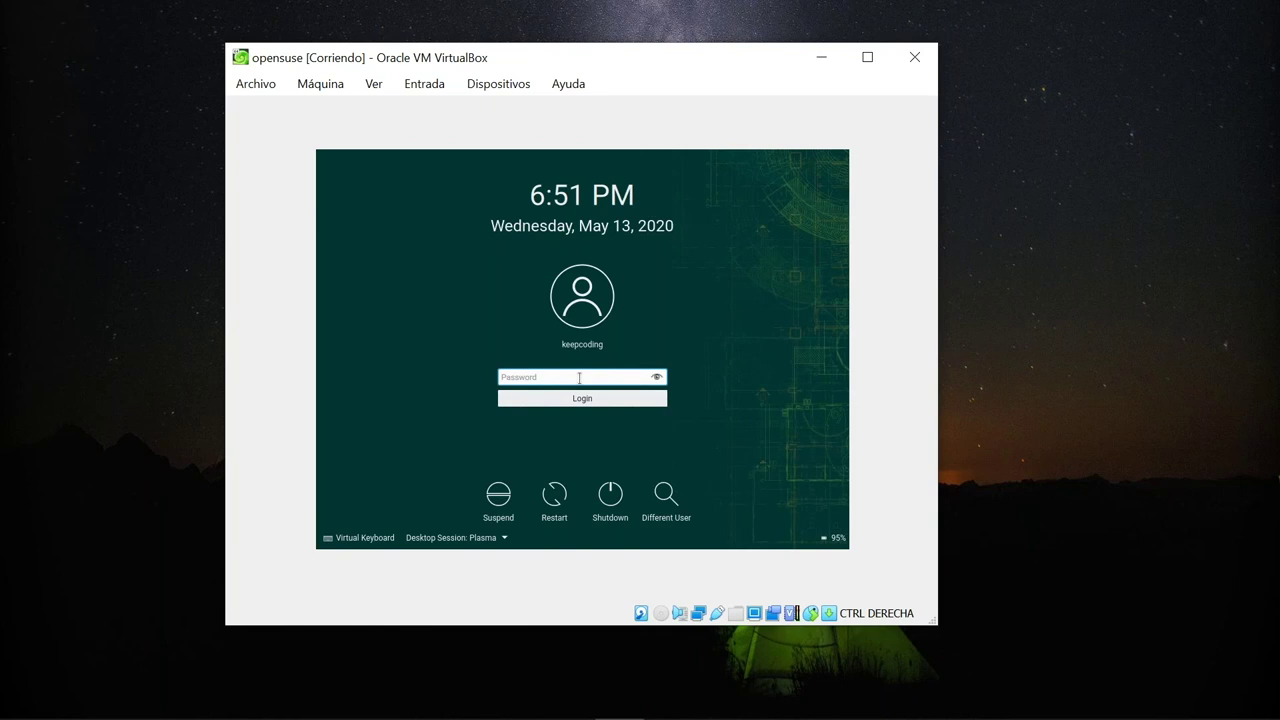
Enter the user's password at the Plasma login screen to log in.
{"action": "key", "text": "BackSpace"}
{"action": "key", "text": "BackSpace"}
{"action": "key", "text": "BackSpace"}
{"action": "key", "text": "Return"}
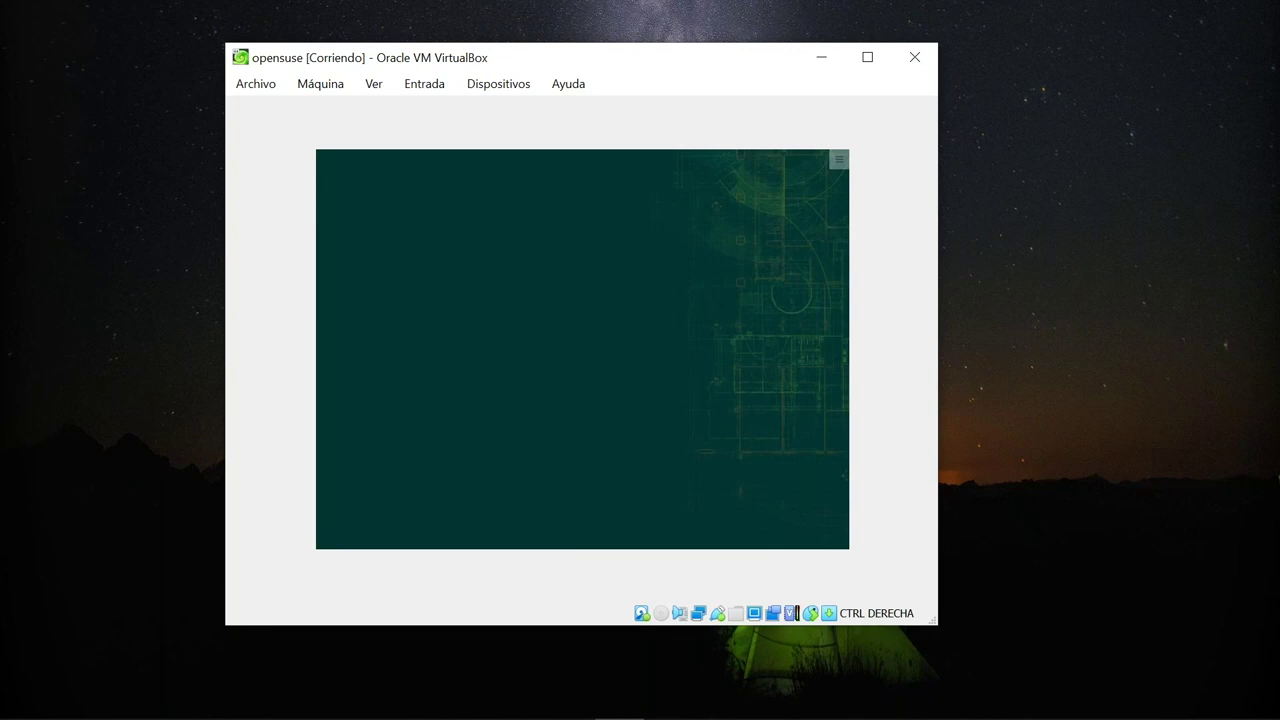
Reposition and enlarge the VM window, then dismiss the 'Wired connection 1' notification.
{"action": "left_click_drag", "start_coordinate": [717, 63], "coordinate": [623, 38]}
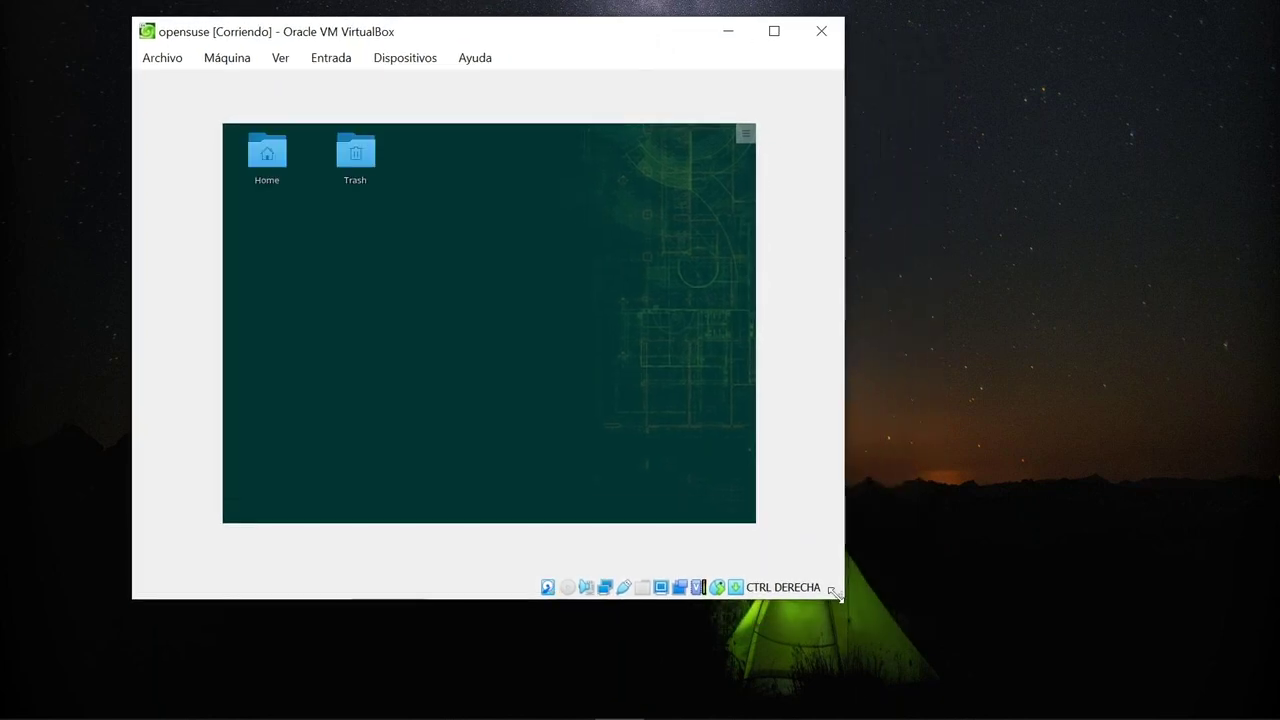
{"action": "left_click_drag", "start_coordinate": [835, 592], "coordinate": [969, 612]}
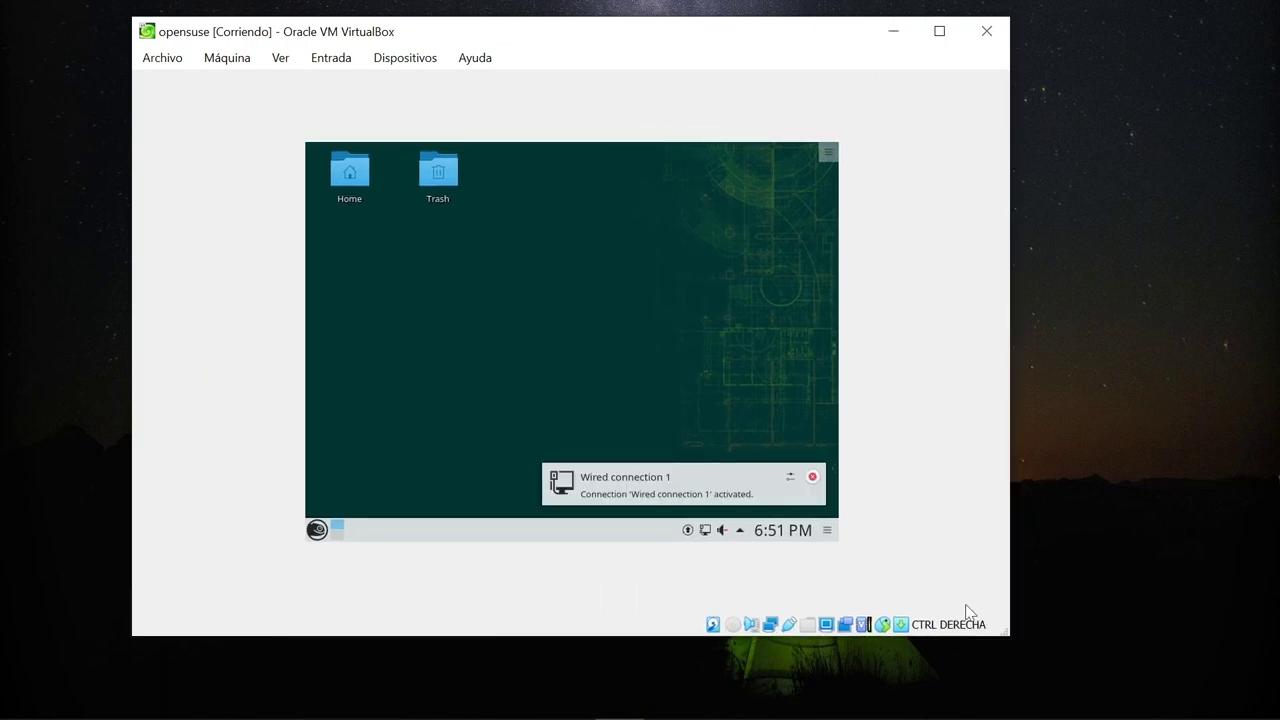
{"action": "left_click", "coordinate": [813, 478]}
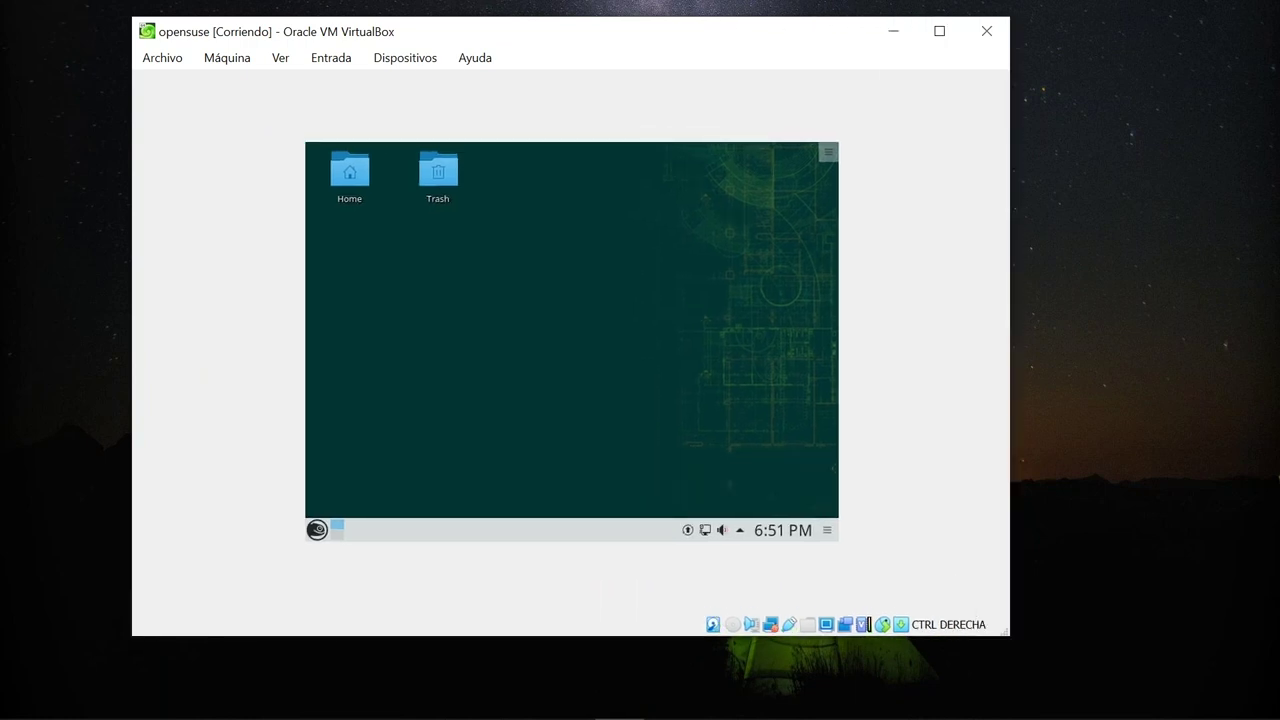
Open the desktop's Desktop Folder Settings from the context menu, then close it.
{"action": "right_click", "coordinate": [593, 272]}
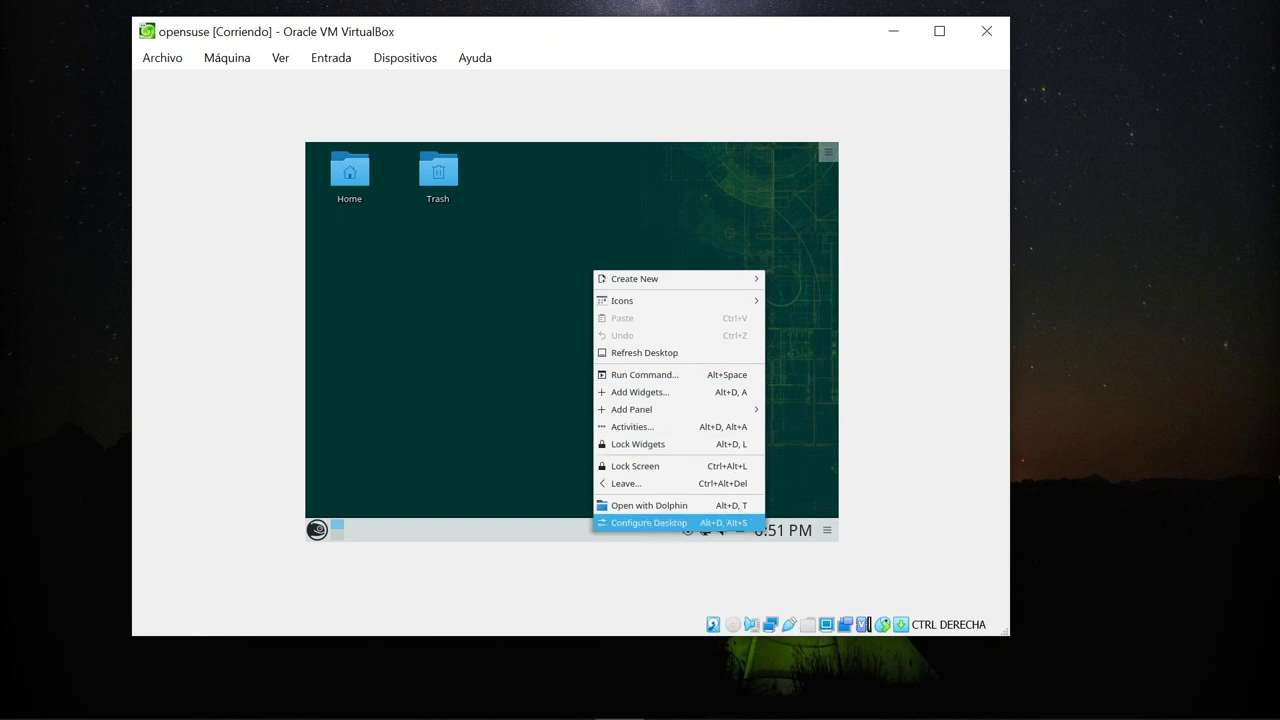
{"action": "left_click", "coordinate": [650, 522]}
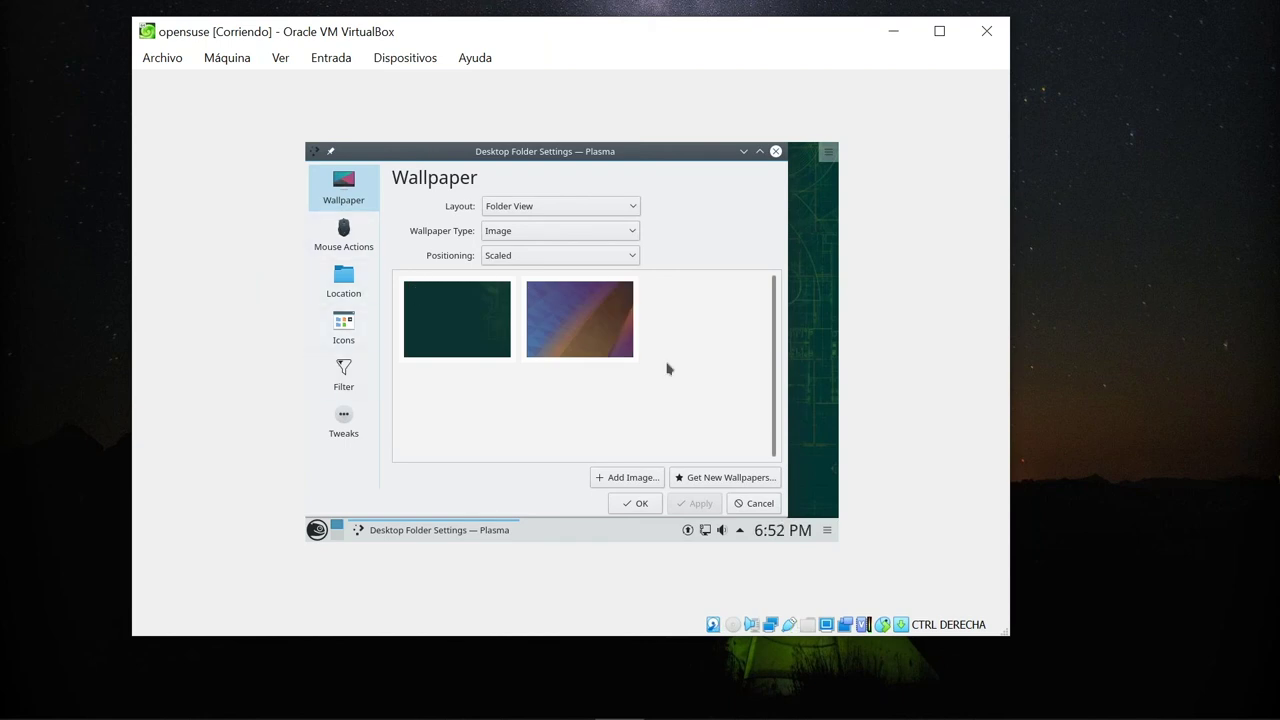
{"action": "left_click", "coordinate": [775, 151]}
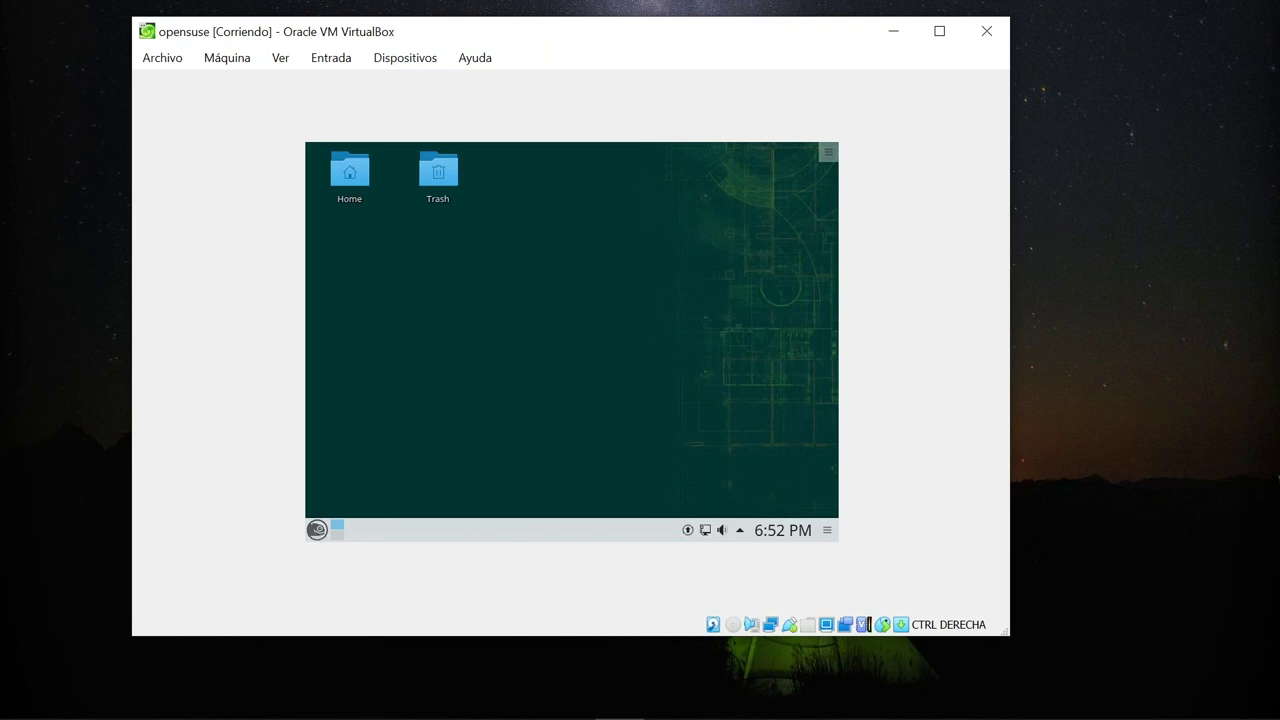
{"action": "left_click", "coordinate": [317, 529]}
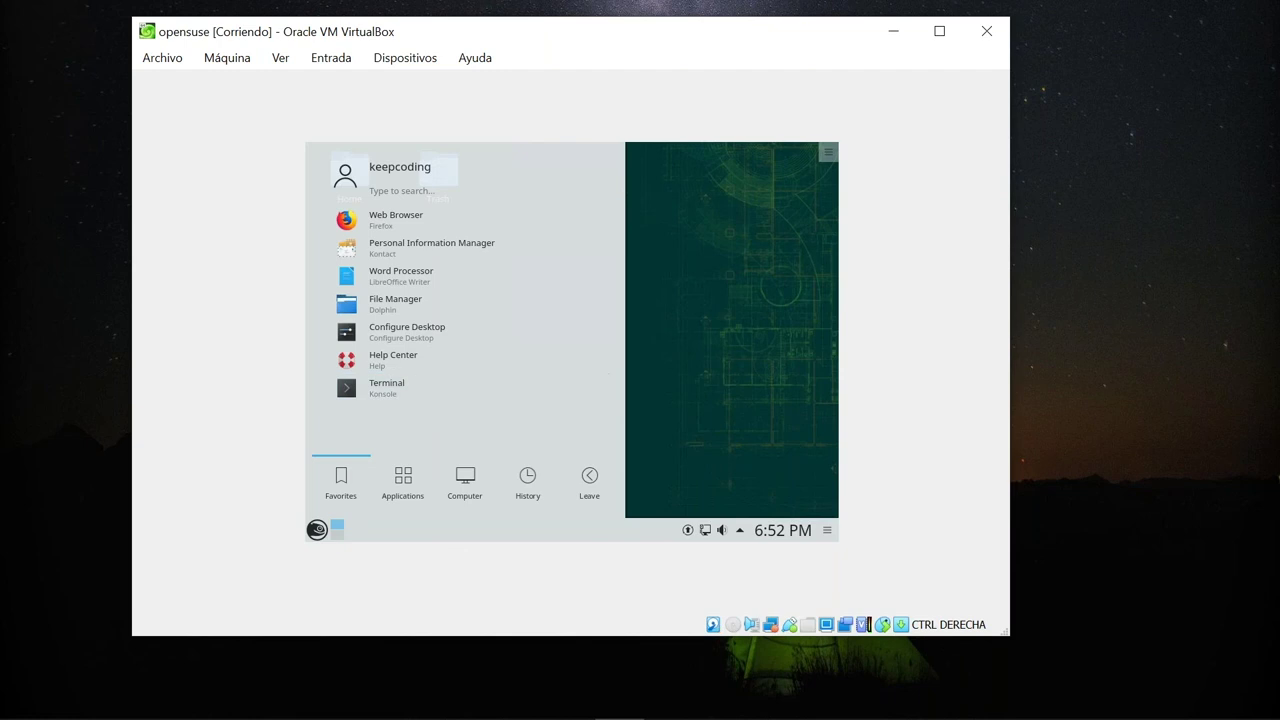
{"action": "left_click", "coordinate": [648, 415]}
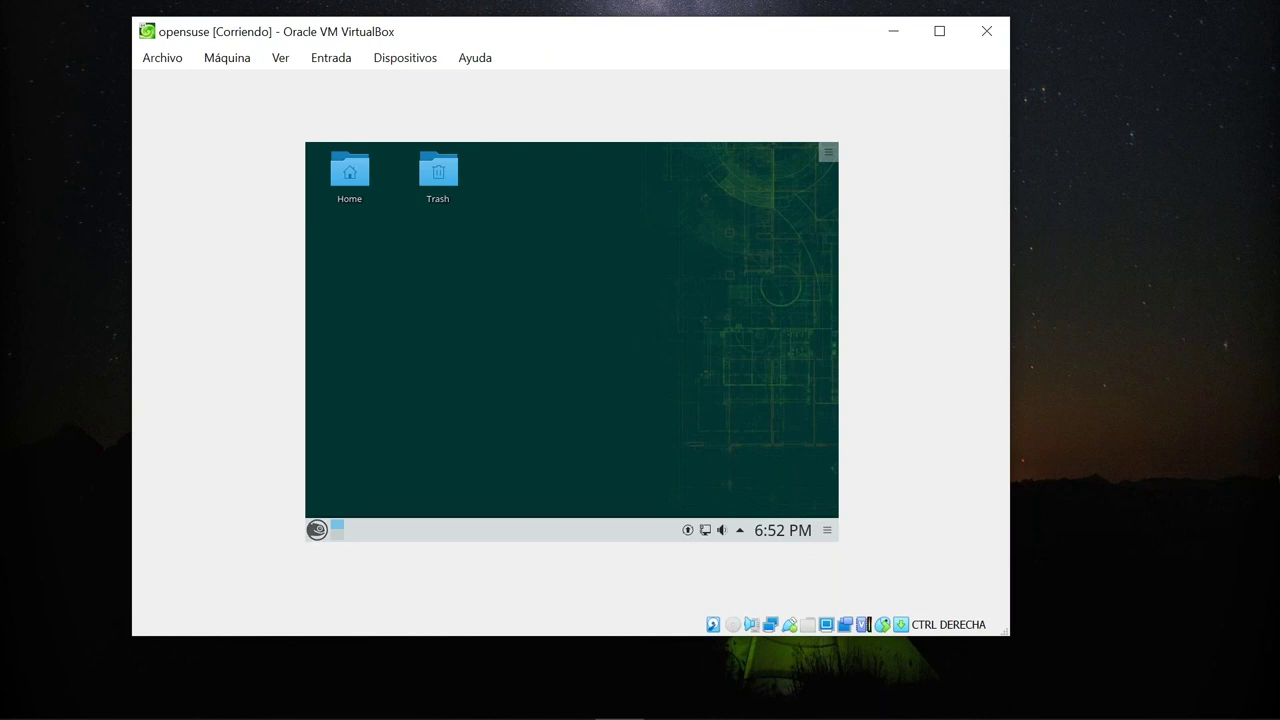
{"action": "key", "text": "super"}
{"action": "left_click", "coordinate": [405, 470]}
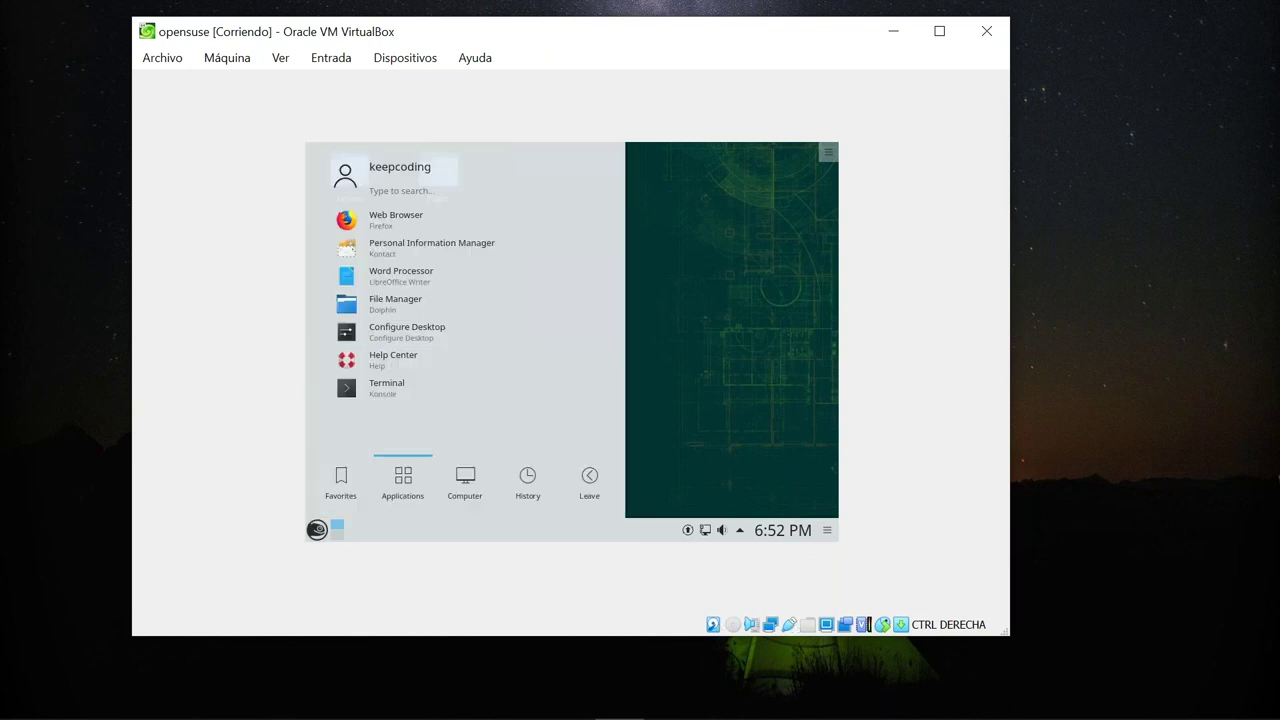
{"action": "left_click", "coordinate": [465, 480]}
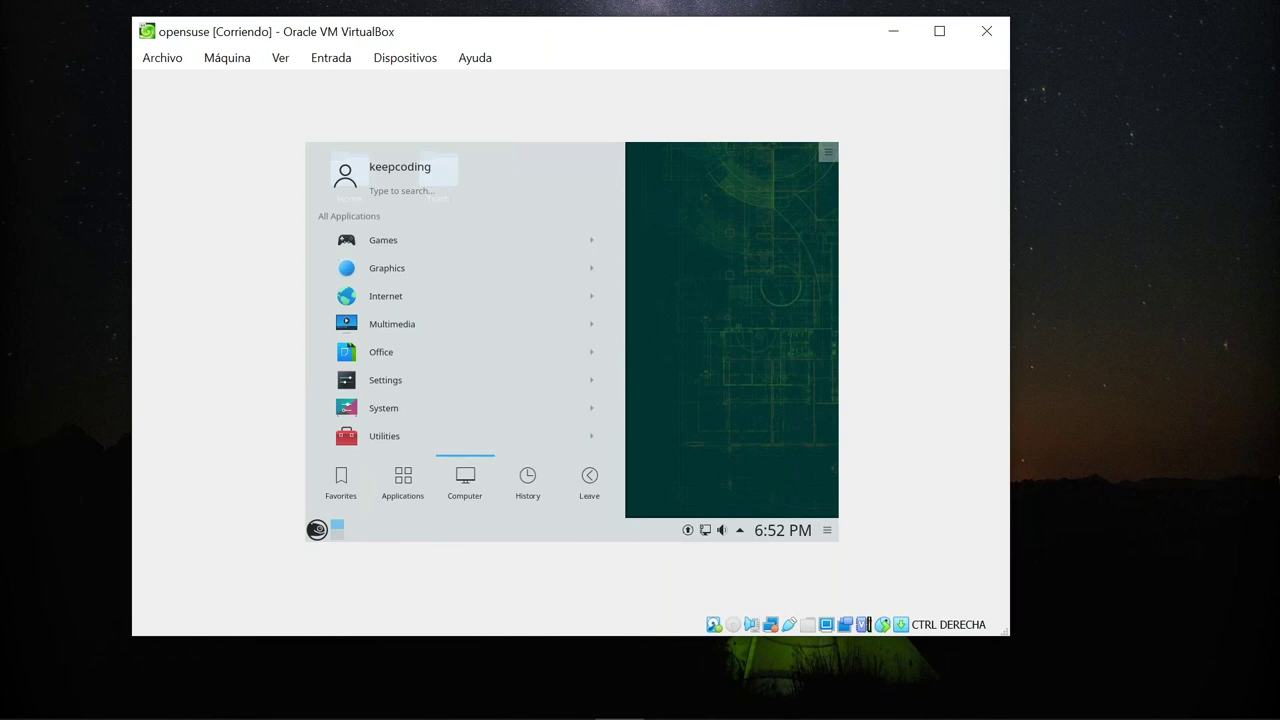
{"action": "left_click", "coordinate": [528, 480]}
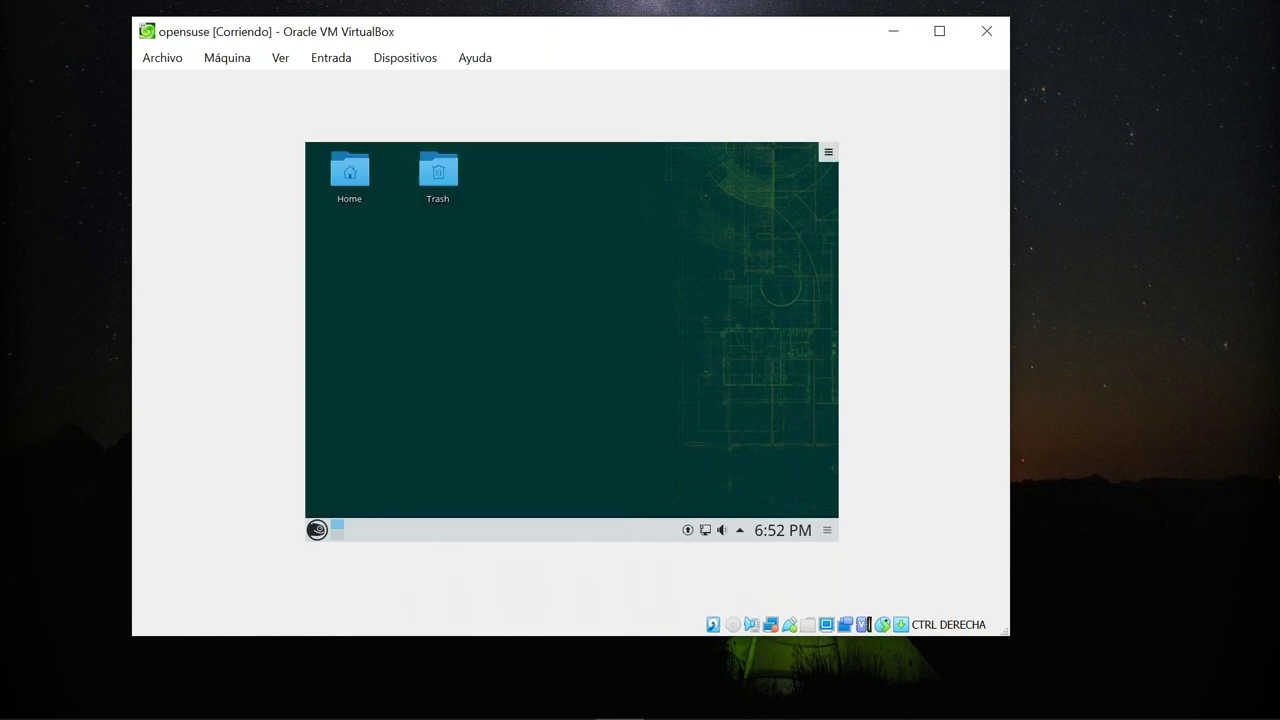
{"action": "left_click", "coordinate": [828, 151]}
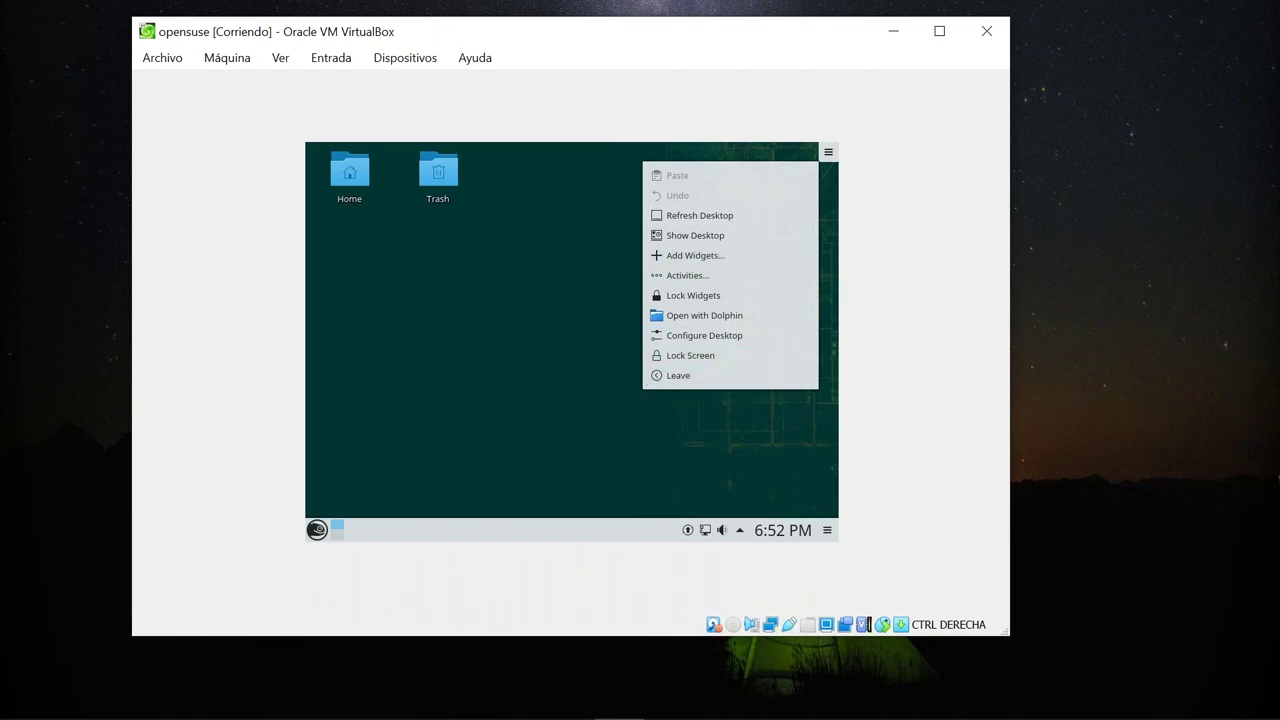
{"action": "key", "text": "Escape"}
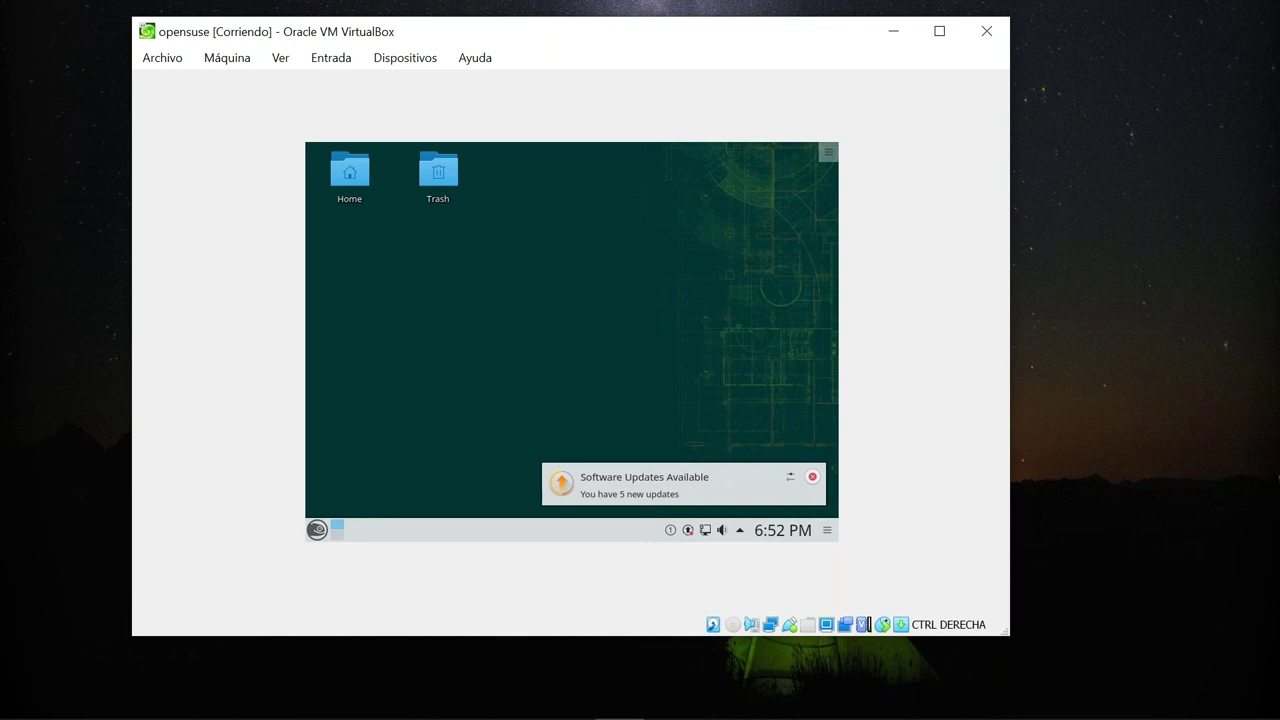
{"action": "left_click", "coordinate": [317, 530]}
{"action": "mouse_move", "coordinate": [465, 485]}
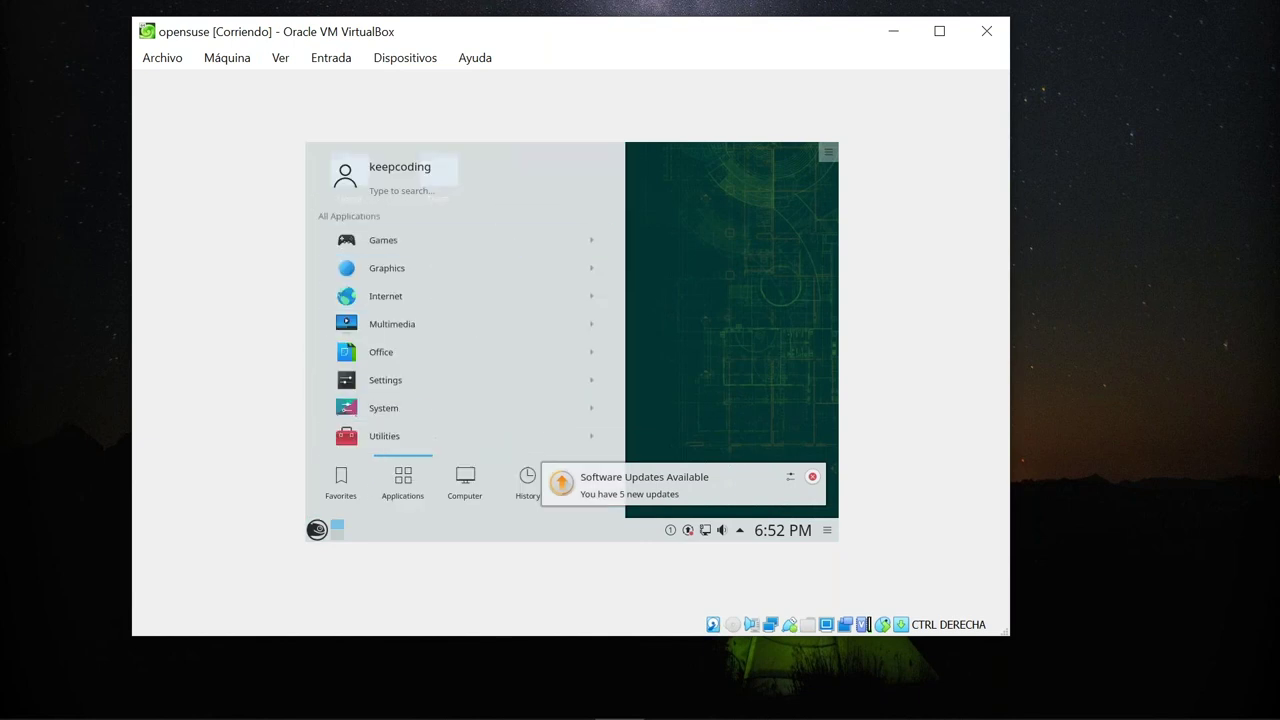
{"action": "left_click", "coordinate": [740, 200]}
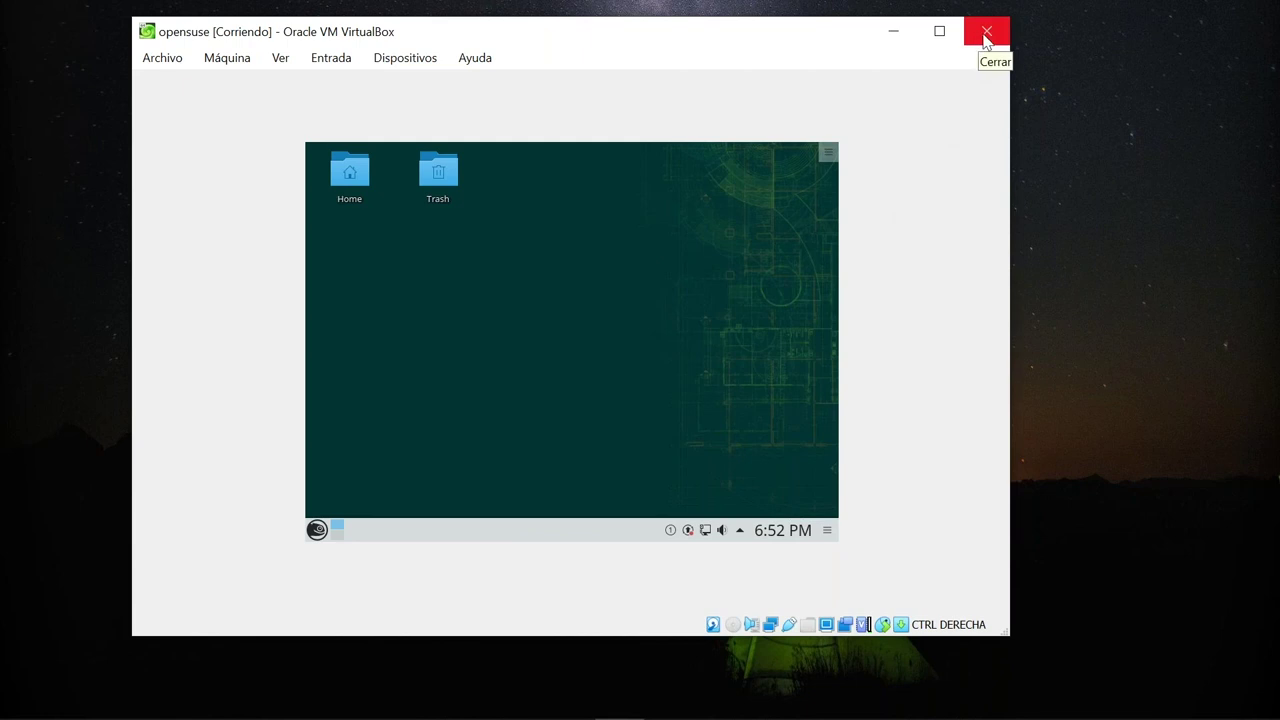
Close the openSUSE VM choosing 'Guardar el estado de la máquina'.
{"action": "left_click", "coordinate": [987, 37]}
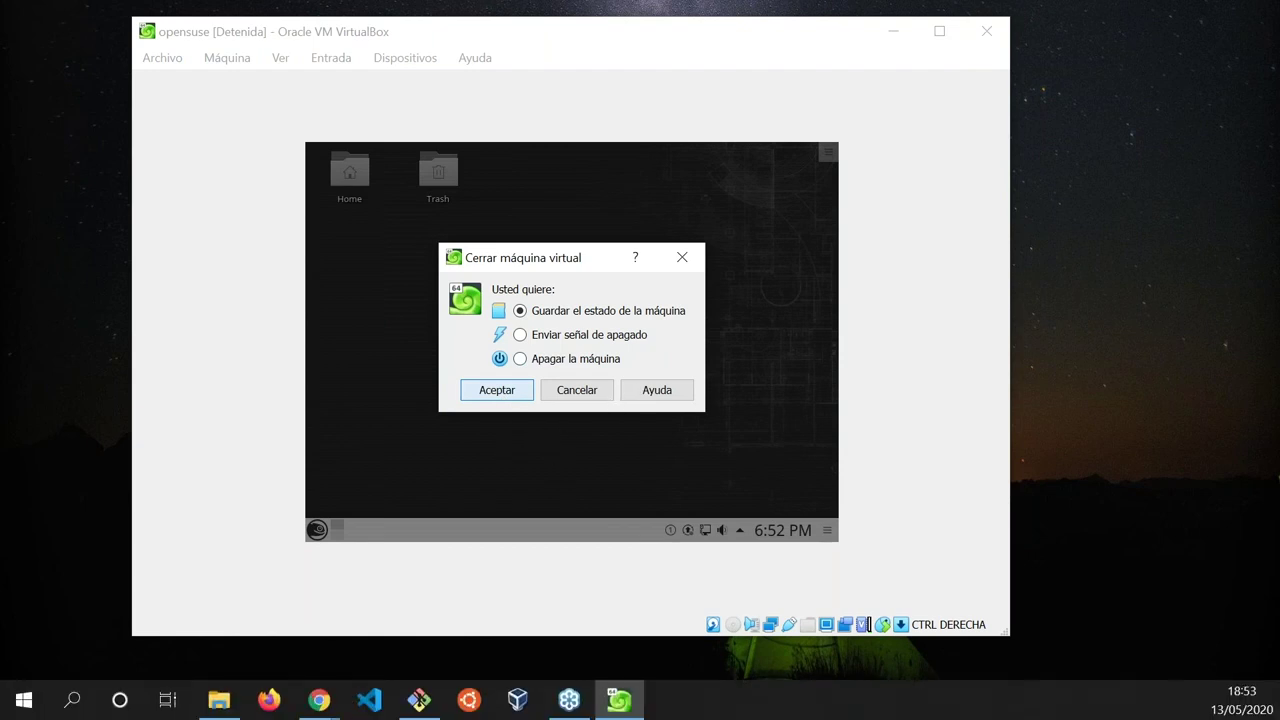
{"action": "key", "text": "Return"}
{"action": "mouse_move", "coordinate": [319, 700]}
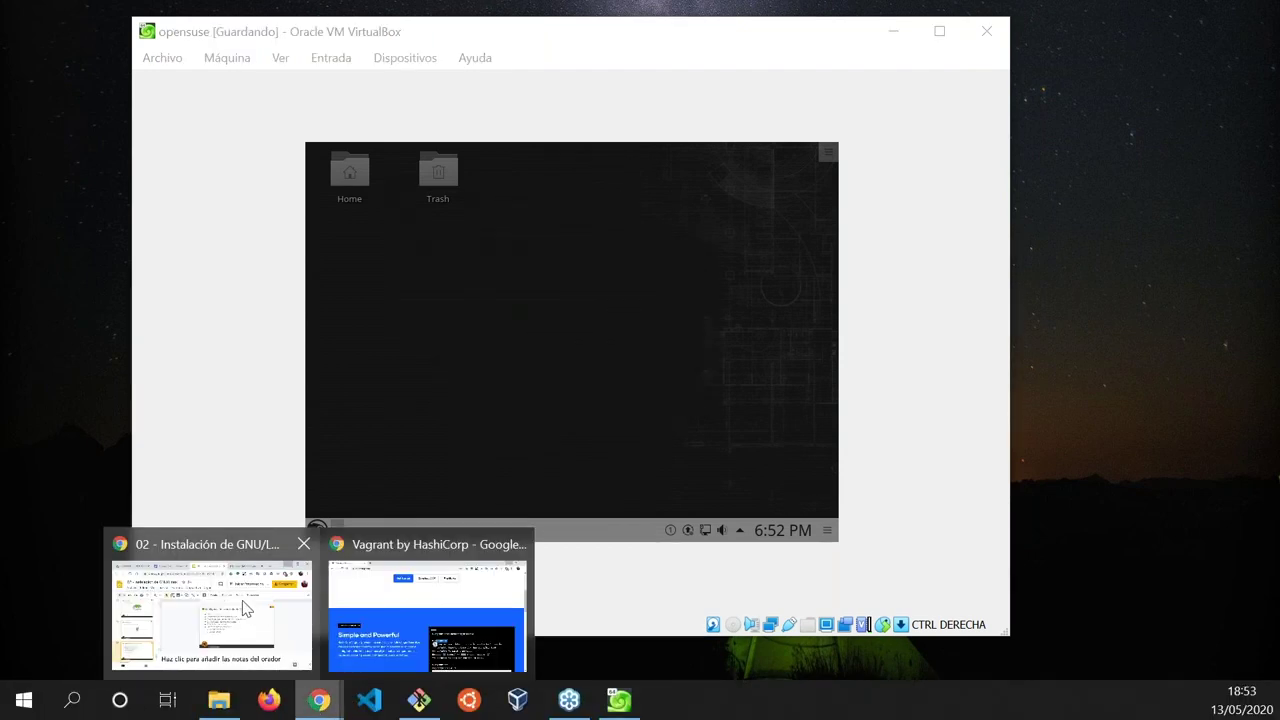